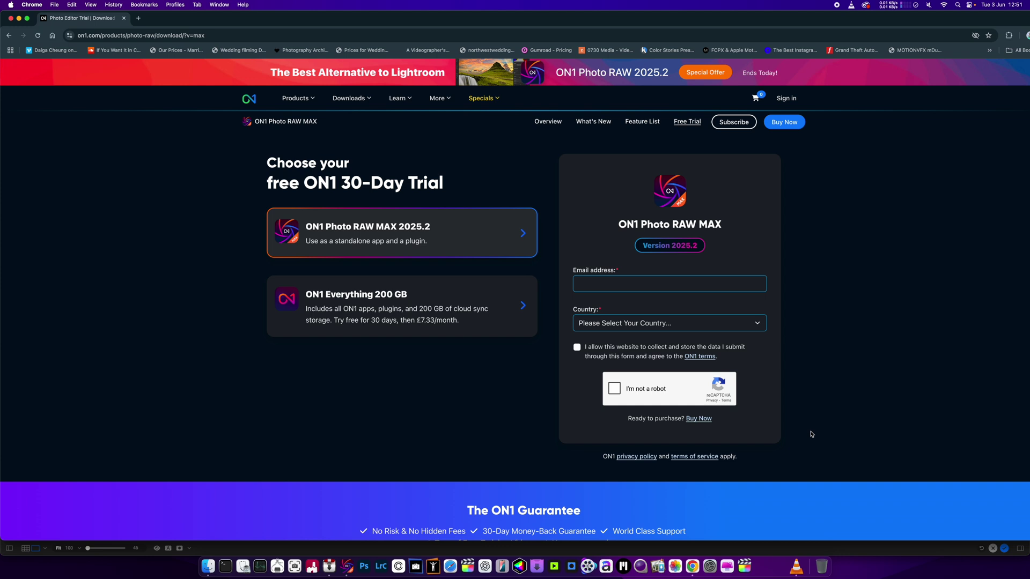
- Open the Photo RAW MAX product page on the ON1 website
{"action": "mouse_move", "coordinate": [296, 99]}
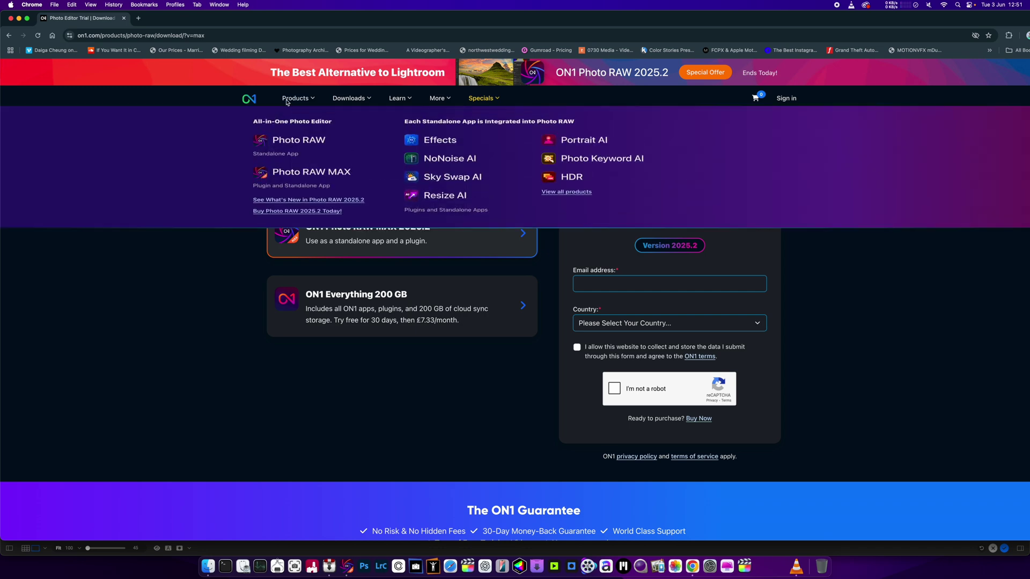
{"action": "left_click", "coordinate": [270, 187]}
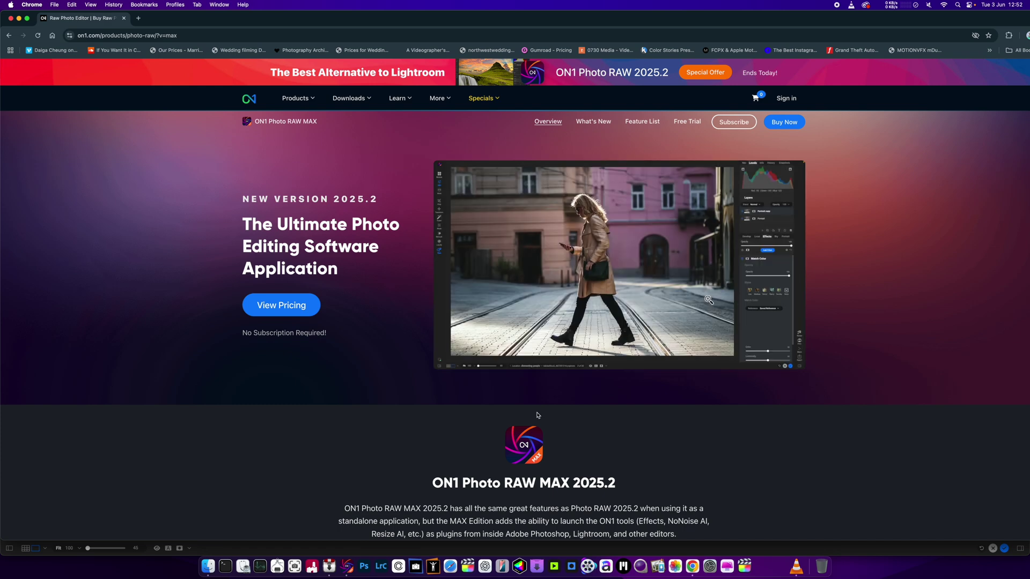
- Switch to ON1 Photo RAW and raise the portrait's Shadows to 29 in the Develop adjustments
{"action": "left_click", "coordinate": [318, 552]}
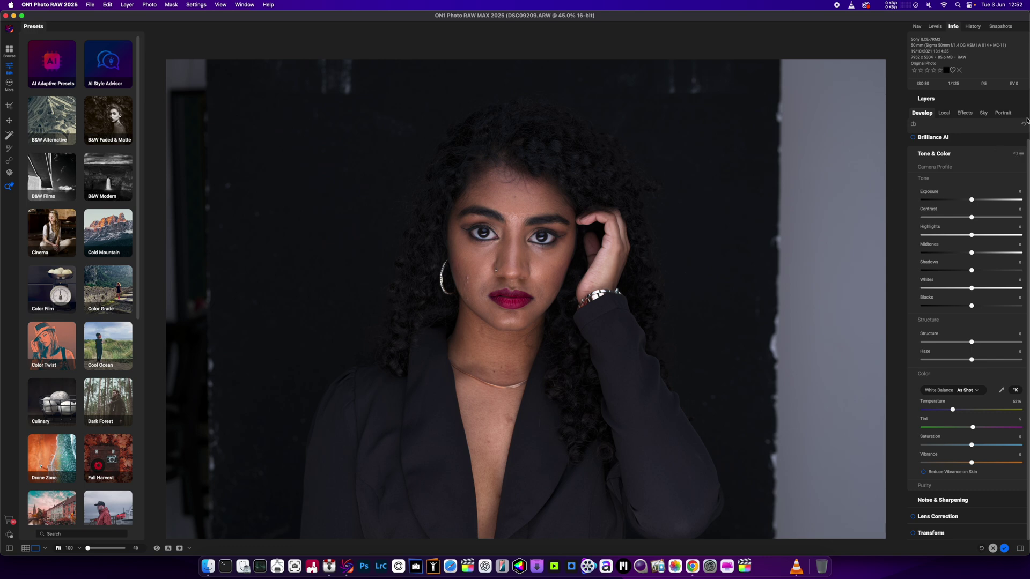
{"action": "left_click", "coordinate": [1002, 113]}
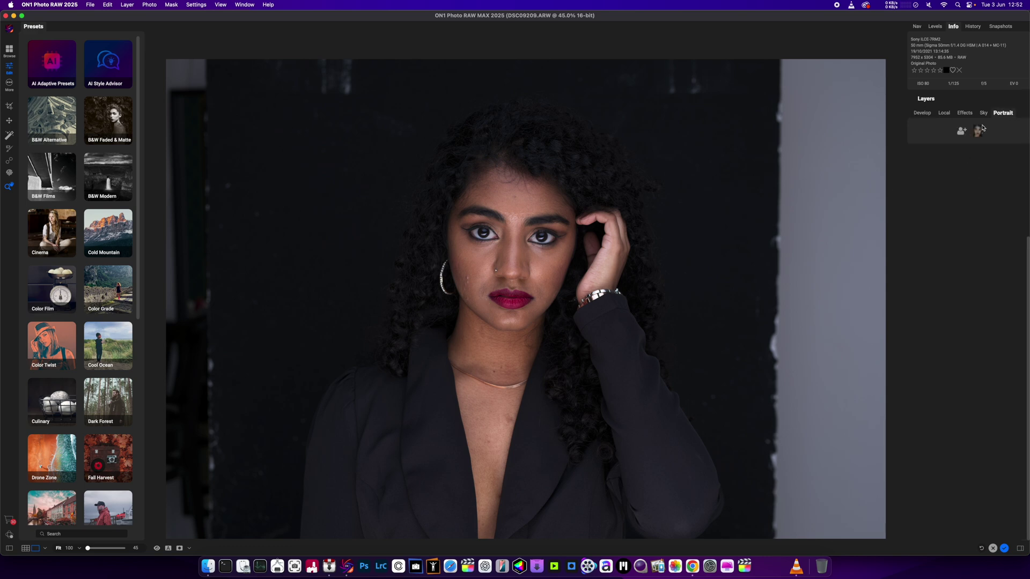
{"action": "left_click", "coordinate": [924, 116]}
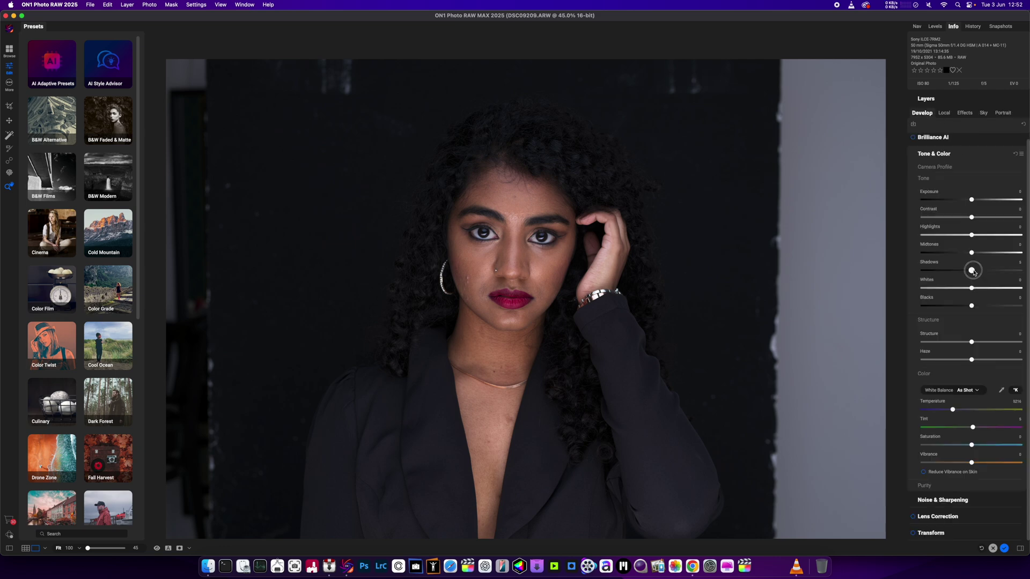
{"action": "left_click_drag", "start_coordinate": [972, 271], "coordinate": [986, 272]}
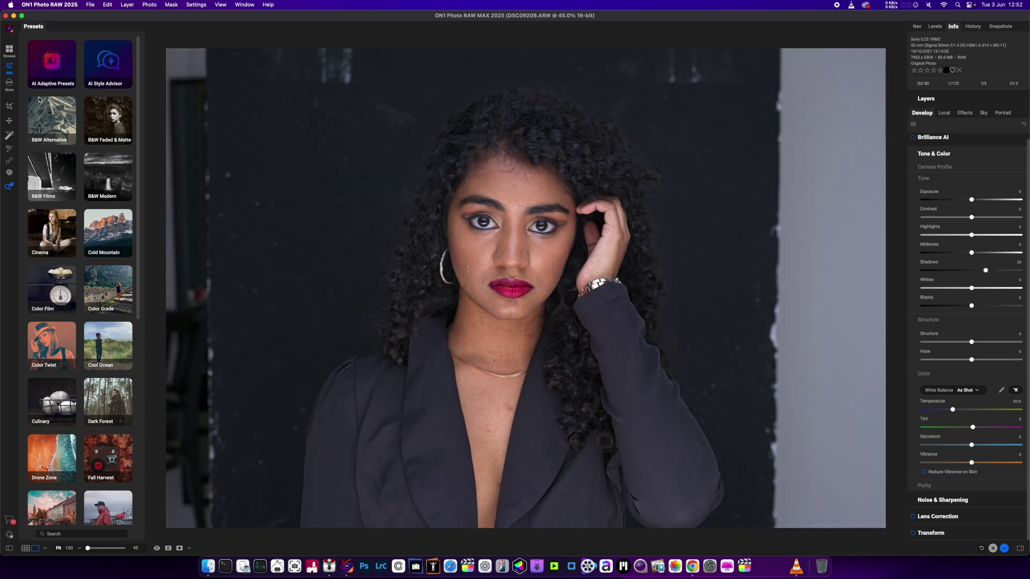
- Crop the photo tightly around the woman's head and shoulders, rotated -2.54°, cutting off the light wall beside the backdrop
{"action": "left_click", "coordinate": [9, 105]}
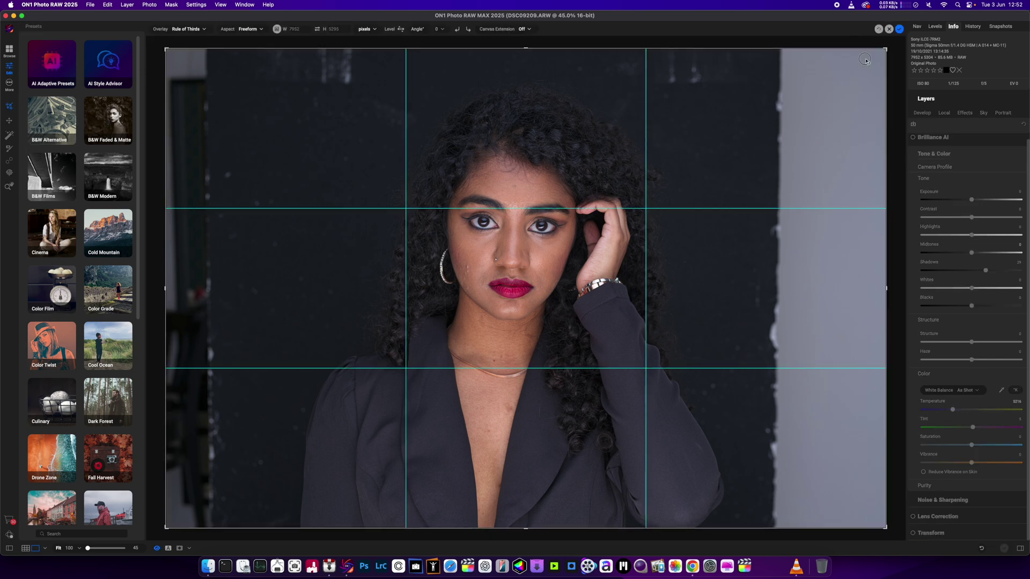
{"action": "left_click_drag", "start_coordinate": [865, 59], "coordinate": [745, 120]}
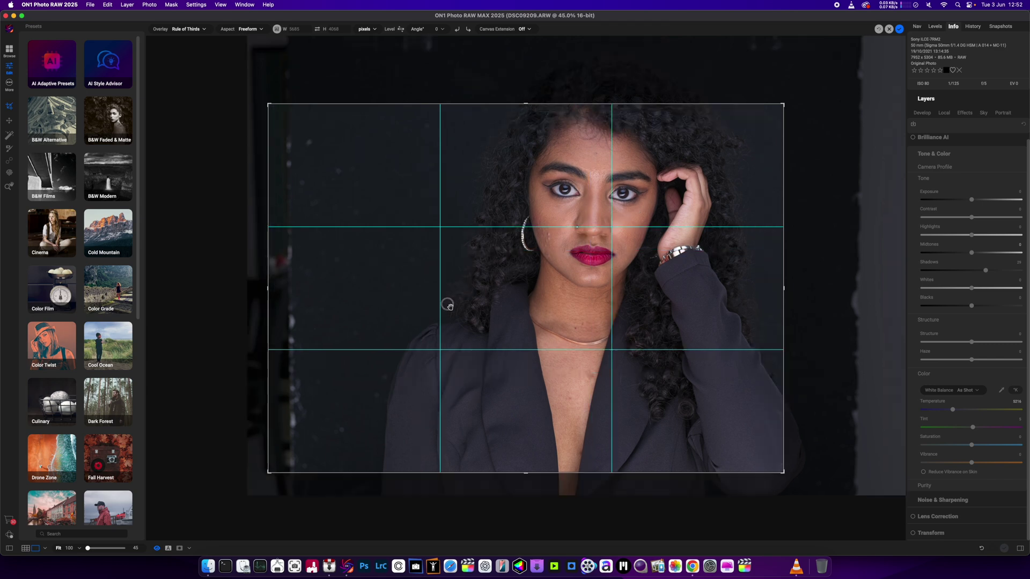
{"action": "left_click_drag", "start_coordinate": [447, 305], "coordinate": [367, 378]}
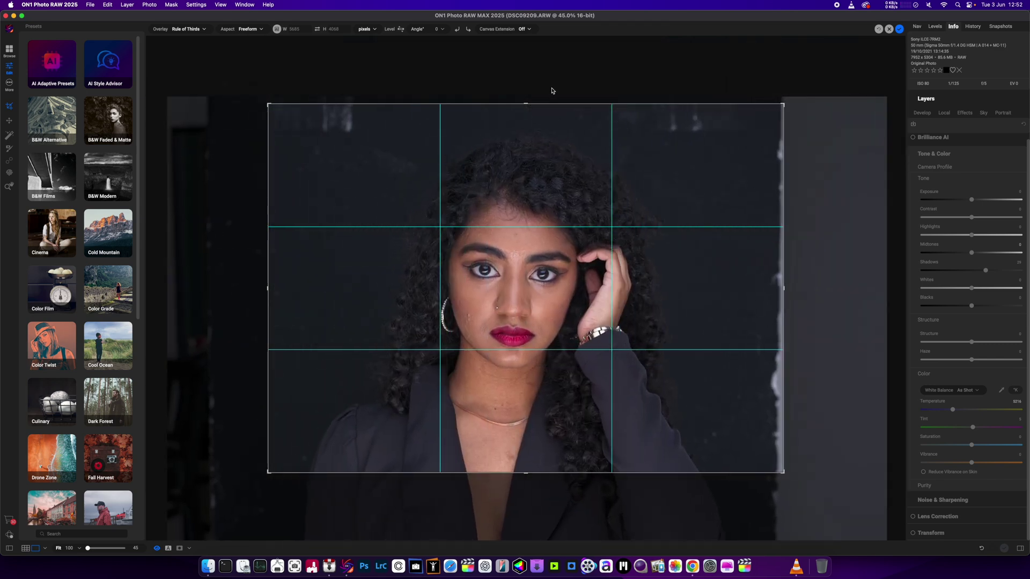
{"action": "left_click_drag", "start_coordinate": [552, 92], "coordinate": [542, 90]}
{"action": "left_click_drag", "start_coordinate": [776, 109], "coordinate": [757, 117]}
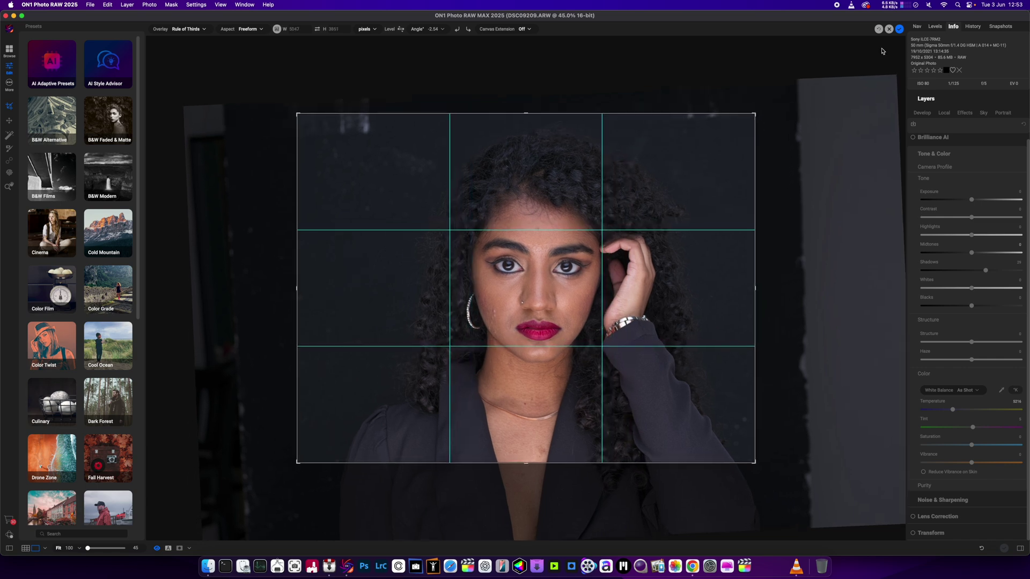
{"action": "left_click", "coordinate": [899, 29]}
- Enlarge the face to 87% zoom, add Portrait AI to the detected face, and set skin Retouching to 100
{"action": "scroll", "coordinate": [816, 188], "scroll_direction": "up", "scroll_amount": 2}
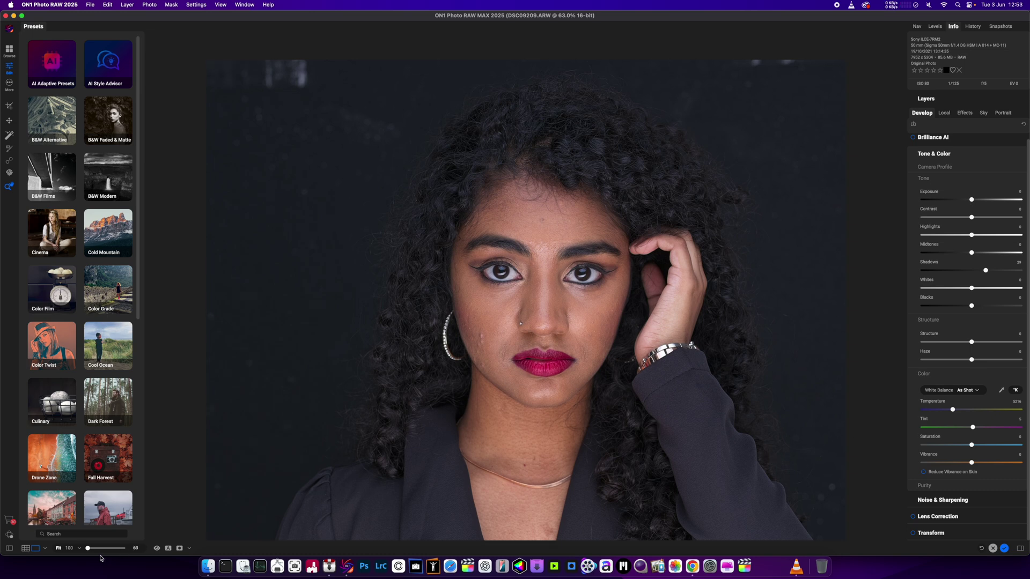
{"action": "left_click_drag", "start_coordinate": [89, 550], "coordinate": [91, 550]}
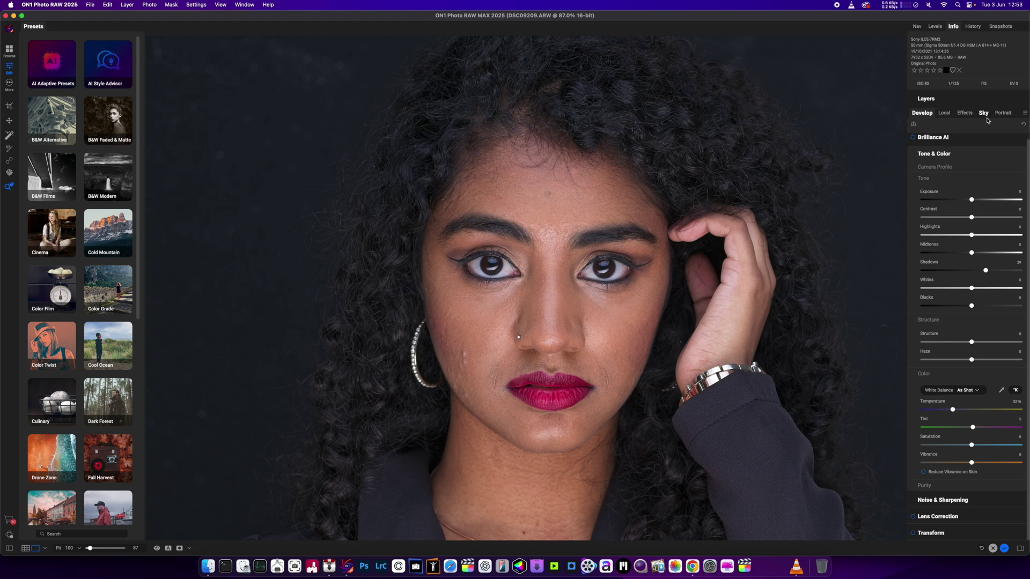
{"action": "left_click", "coordinate": [1003, 113]}
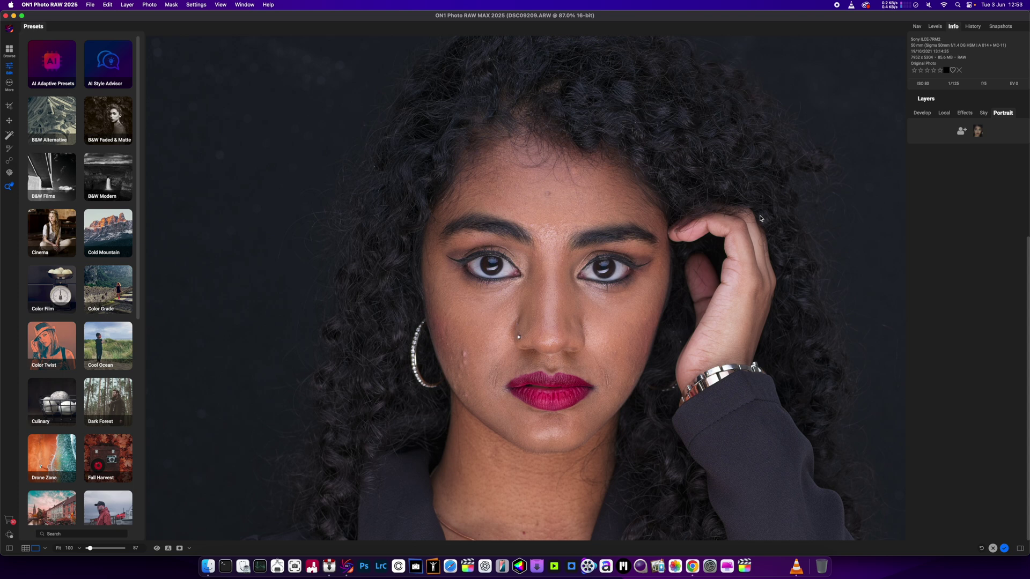
{"action": "left_click", "coordinate": [978, 131]}
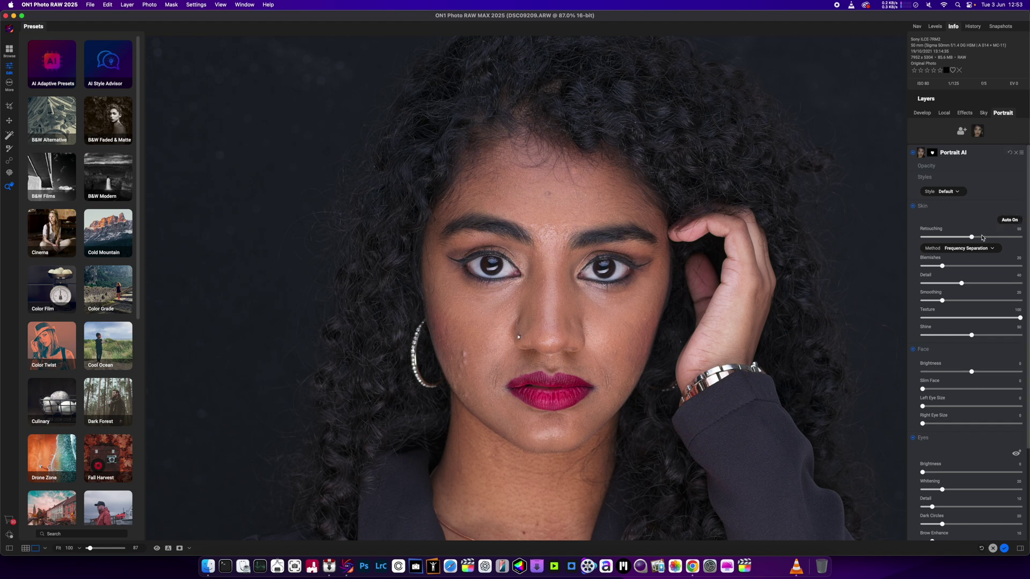
{"action": "left_click_drag", "start_coordinate": [971, 237], "coordinate": [932, 240]}
{"action": "left_click_drag", "start_coordinate": [933, 237], "coordinate": [1020, 237]}
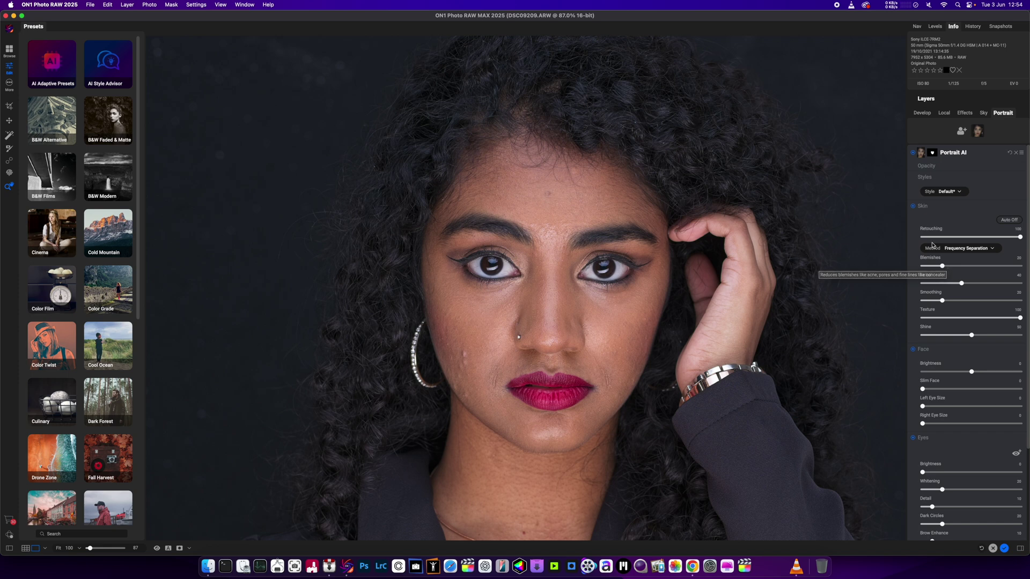
- Set the skin Blemishes amount to 0, try it at 100, and undo that last change
{"action": "left_click_drag", "start_coordinate": [943, 267], "coordinate": [649, 289]}
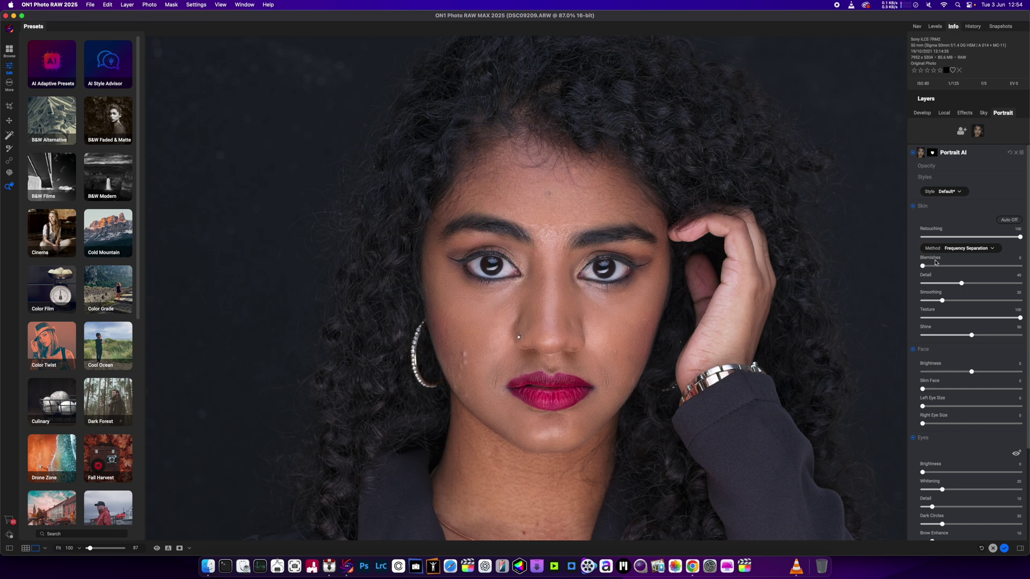
{"action": "left_click_drag", "start_coordinate": [923, 266], "coordinate": [1021, 266]}
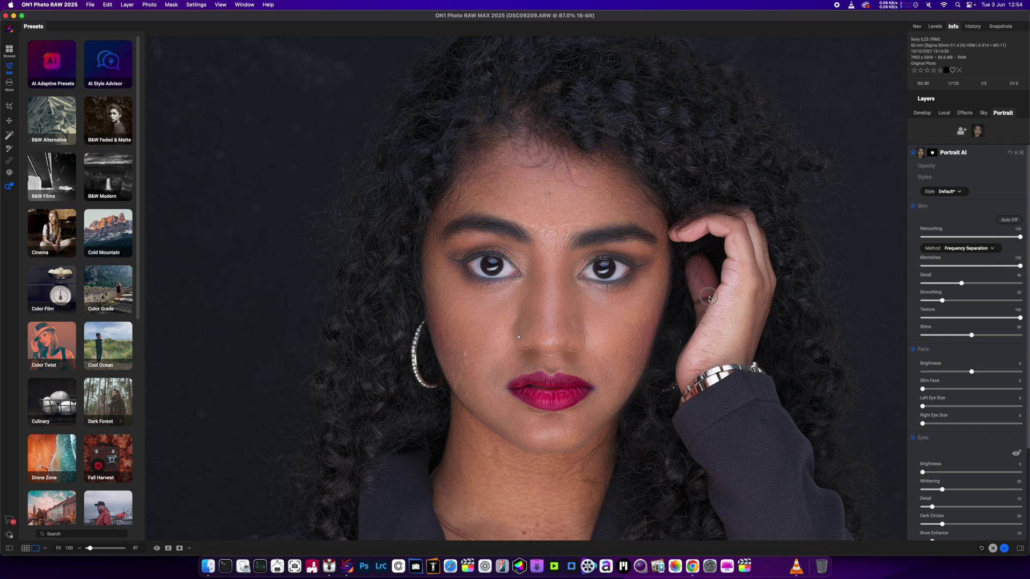
{"action": "key", "text": "super+z"}
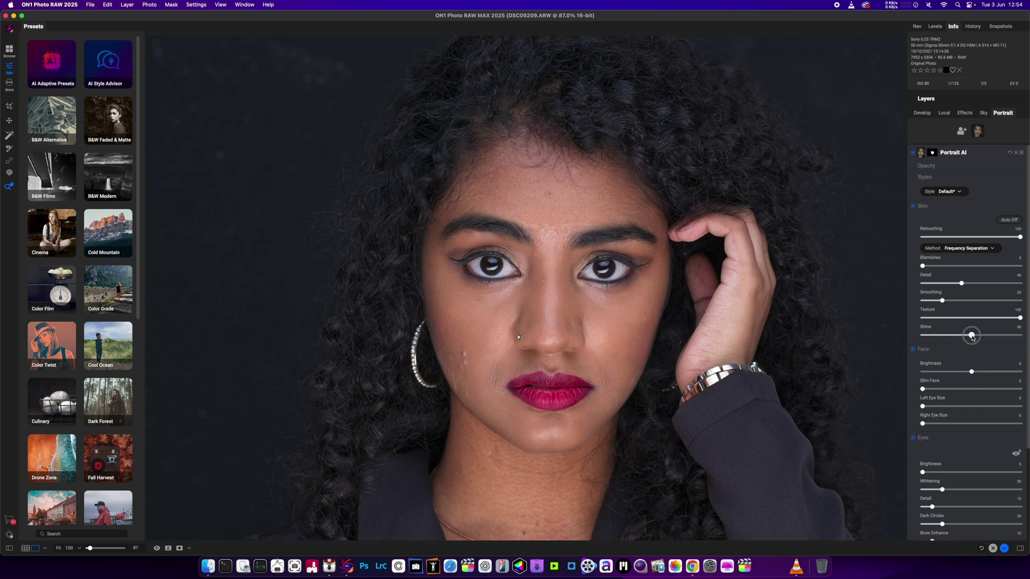
- Test the extremes of skin Shine and Texture, finishing with Shine at 52 and Texture at 100
{"action": "left_click_drag", "start_coordinate": [972, 336], "coordinate": [795, 352]}
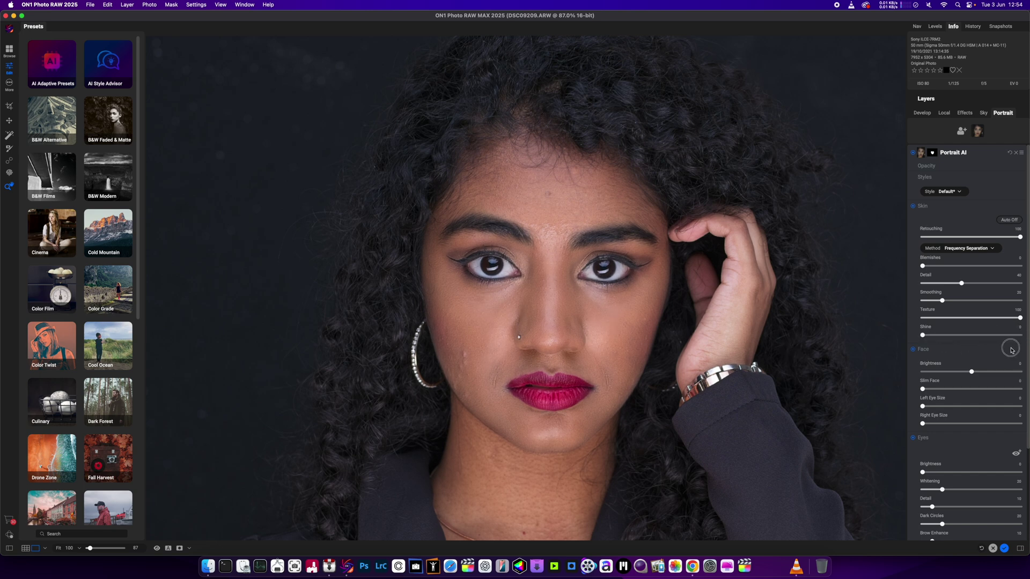
{"action": "left_click_drag", "start_coordinate": [1011, 349], "coordinate": [973, 349]}
{"action": "left_click_drag", "start_coordinate": [1020, 318], "coordinate": [833, 324]}
{"action": "left_click_drag", "start_coordinate": [922, 321], "coordinate": [777, 343]}
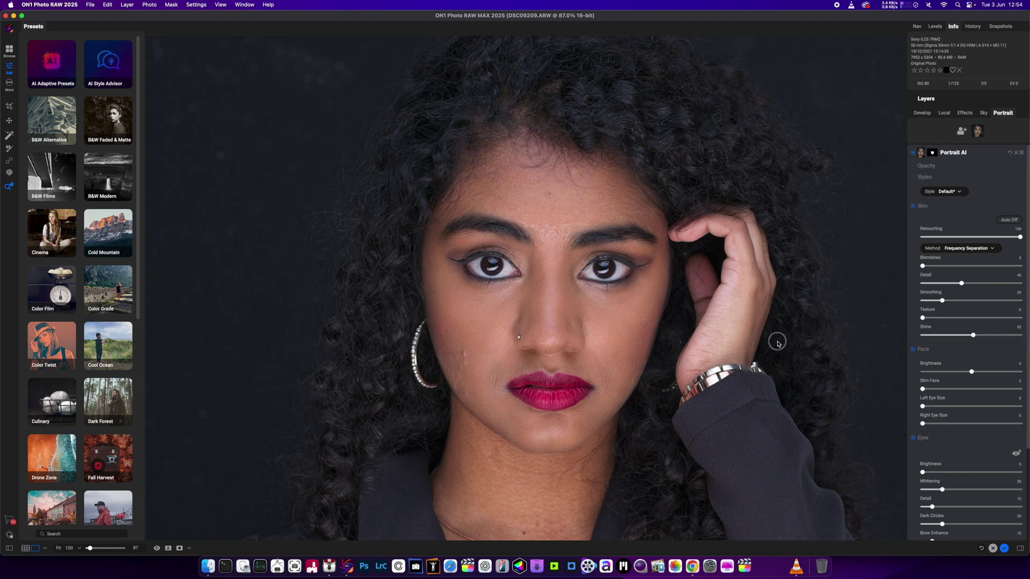
{"action": "left_click_drag", "start_coordinate": [938, 320], "coordinate": [1025, 318]}
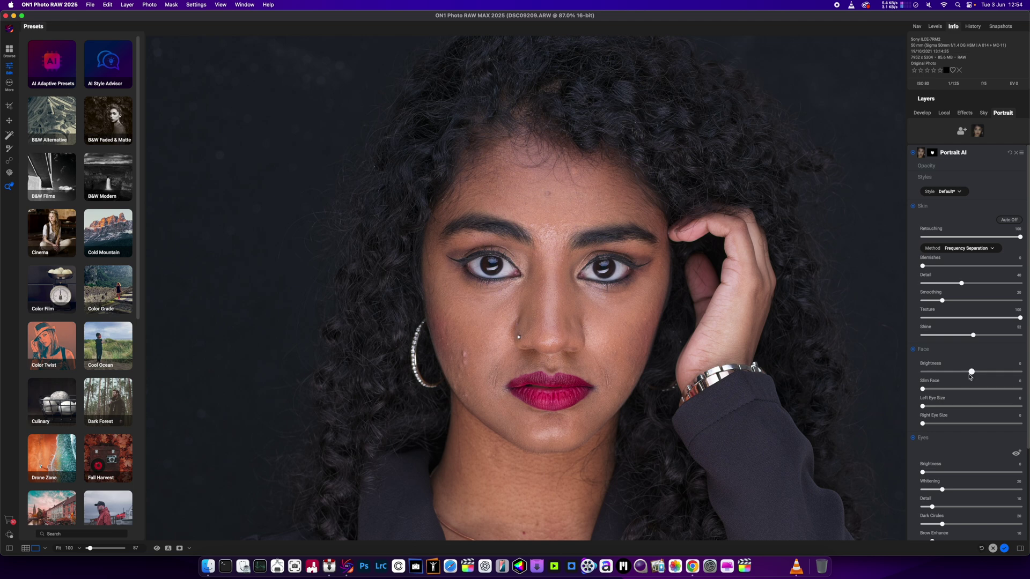
- Try the face Brightness at 100 and settle on a value of 5
{"action": "left_click_drag", "start_coordinate": [970, 374], "coordinate": [1025, 372]}
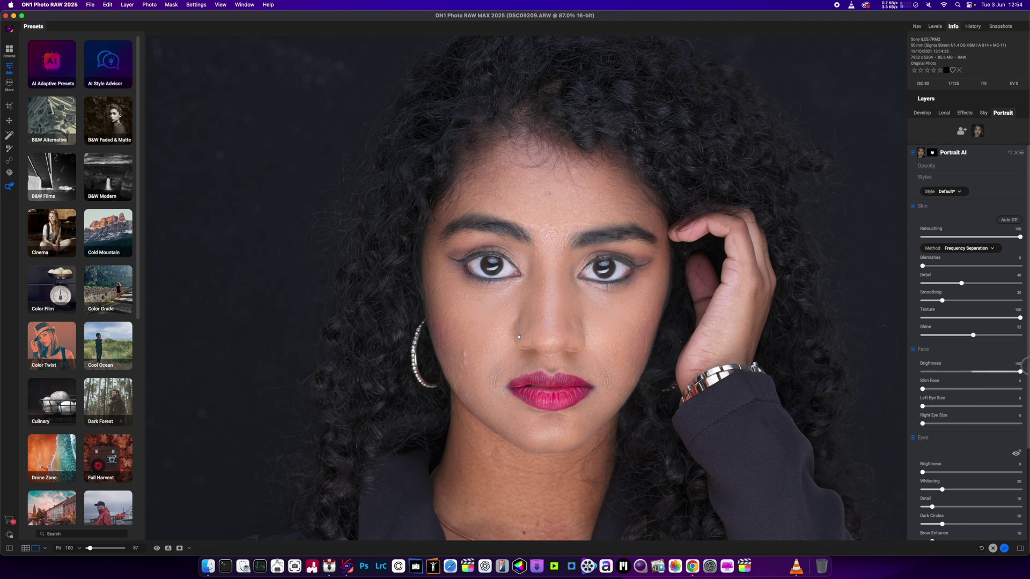
{"action": "left_click_drag", "start_coordinate": [949, 376], "coordinate": [912, 407]}
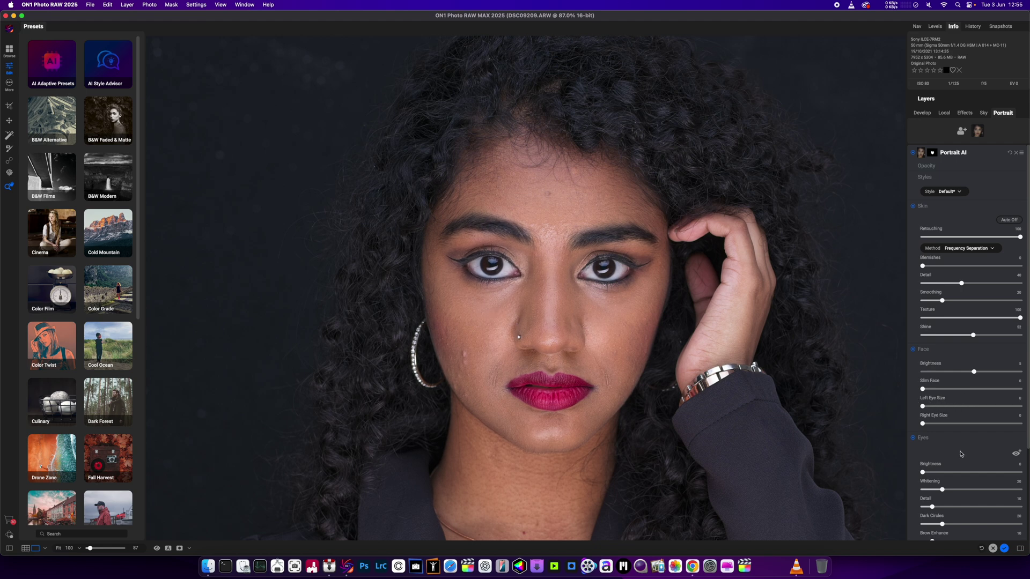
- Test the eye adjustments, finishing with eye Brightness at 0, Whitening at 15 and Dark Circles at 33
{"action": "scroll", "coordinate": [960, 454], "scroll_direction": "down", "scroll_amount": 4}
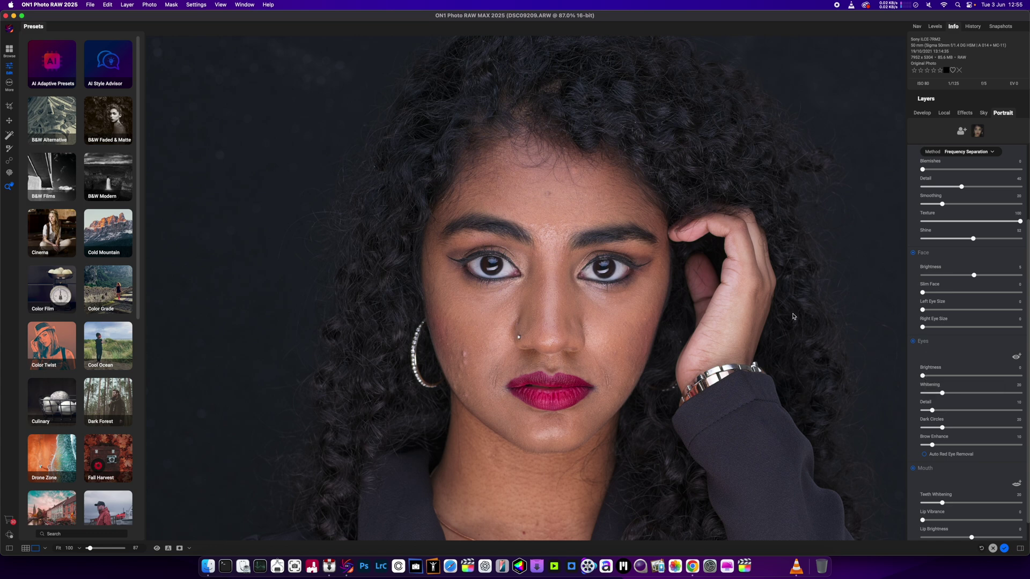
{"action": "left_click_drag", "start_coordinate": [922, 376], "coordinate": [906, 391]}
{"action": "left_click_drag", "start_coordinate": [922, 376], "coordinate": [855, 370]}
{"action": "left_click_drag", "start_coordinate": [1023, 379], "coordinate": [1008, 395]}
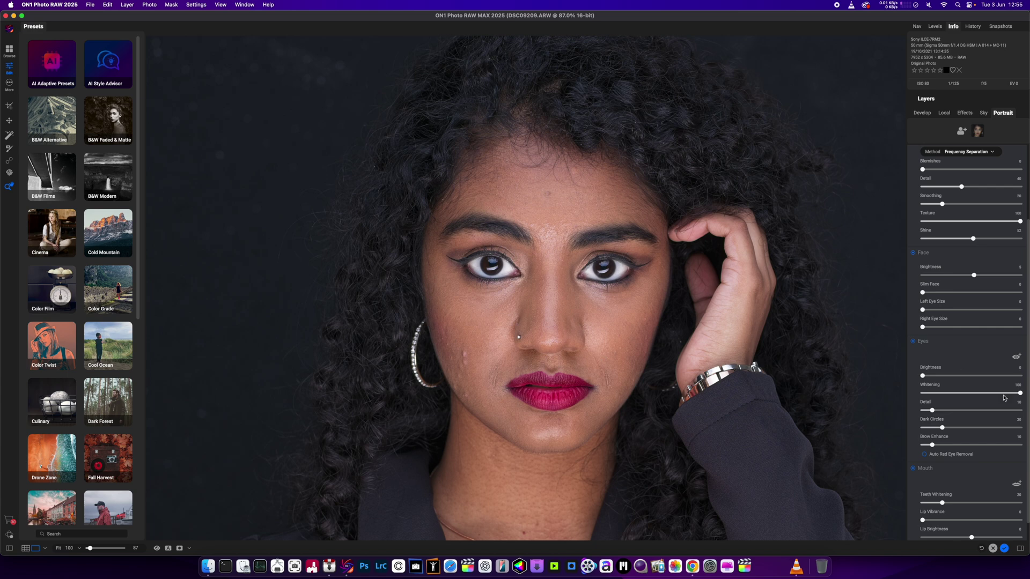
{"action": "left_click_drag", "start_coordinate": [1015, 395], "coordinate": [937, 395]}
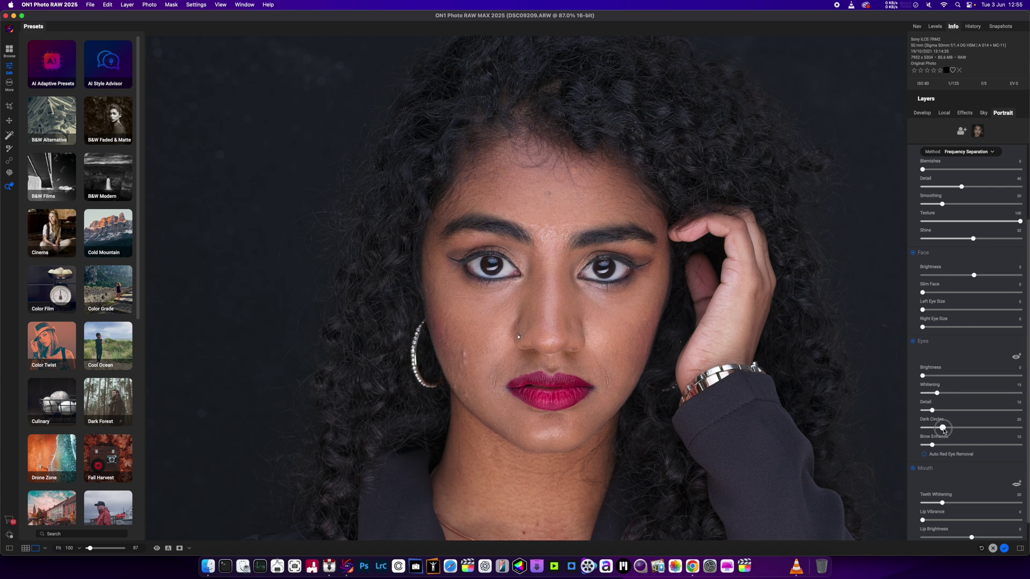
{"action": "left_click_drag", "start_coordinate": [942, 428], "coordinate": [1024, 425]}
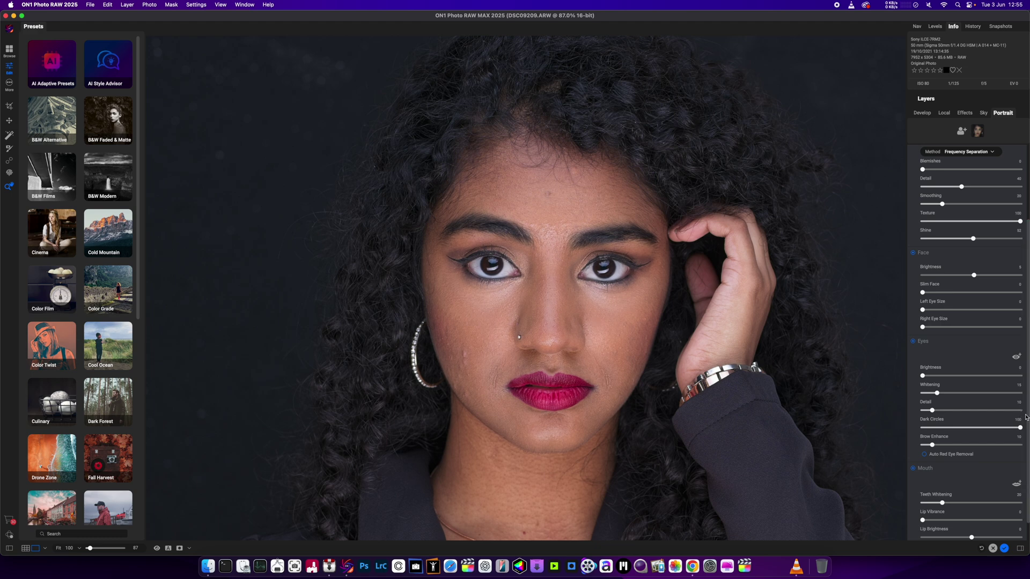
{"action": "left_click", "coordinate": [954, 427]}
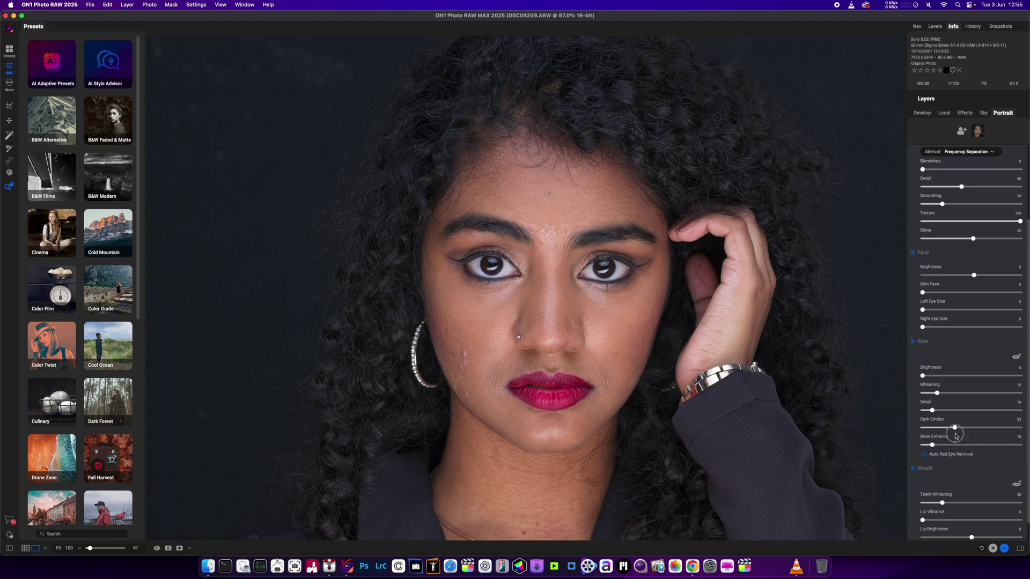
- Try Lip Vibrance at 100, compare the lips with and without it, and undo the change
{"action": "scroll", "coordinate": [955, 507], "scroll_direction": "down", "scroll_amount": 1}
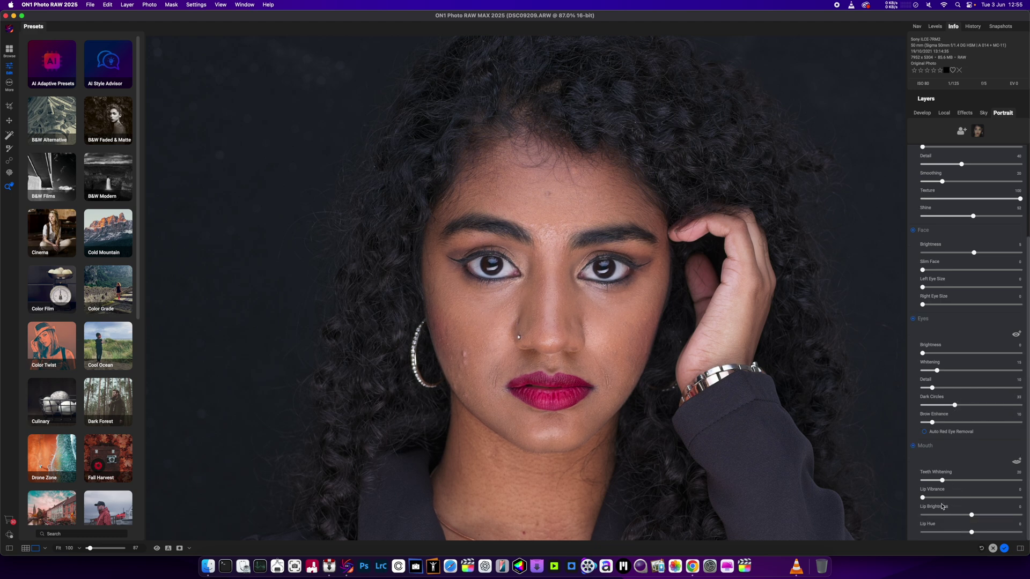
{"action": "left_click_drag", "start_coordinate": [923, 498], "coordinate": [950, 498]}
{"action": "left_click_drag", "start_coordinate": [950, 498], "coordinate": [1005, 498]}
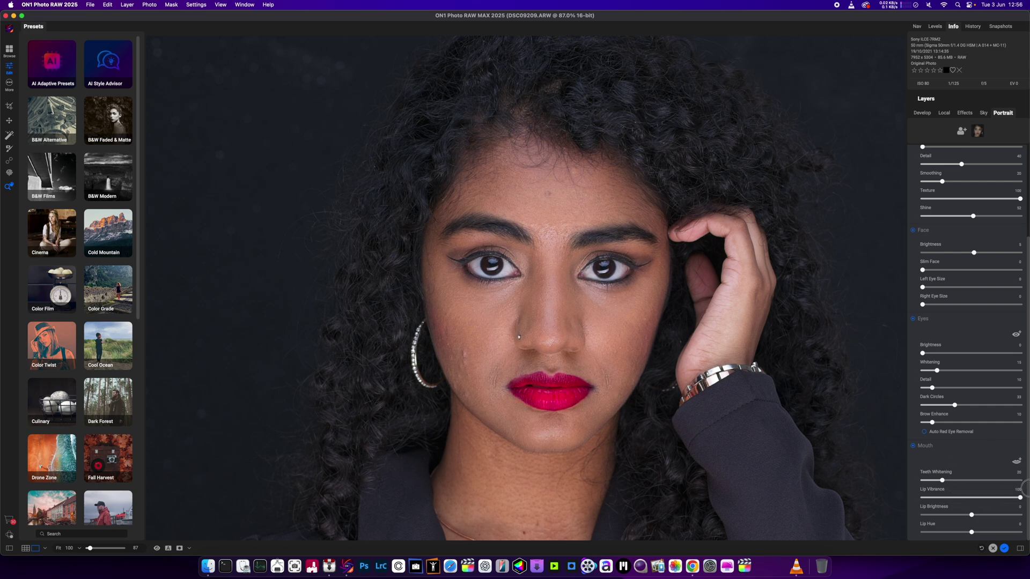
{"action": "key", "text": "super+z"}
{"action": "key", "text": "super+shift+z"}
{"action": "key", "text": "super+z"}
{"action": "key", "text": "super+shift+z"}
{"action": "key", "text": "super+z"}
- Raise Lip Brightness to about 35 and shift Lip Hue slightly in the mouth adjustments
{"action": "mouse_move", "coordinate": [971, 515]}
{"action": "left_mouse_down"}
{"action": "mouse_move", "coordinate": [1021, 515]}
{"action": "mouse_move", "coordinate": [922, 515]}
{"action": "mouse_move", "coordinate": [990, 515]}
{"action": "mouse_move", "coordinate": [1022, 532]}
{"action": "mouse_move", "coordinate": [946, 532]}
{"action": "mouse_move", "coordinate": [975, 532]}
{"action": "left_mouse_up"}
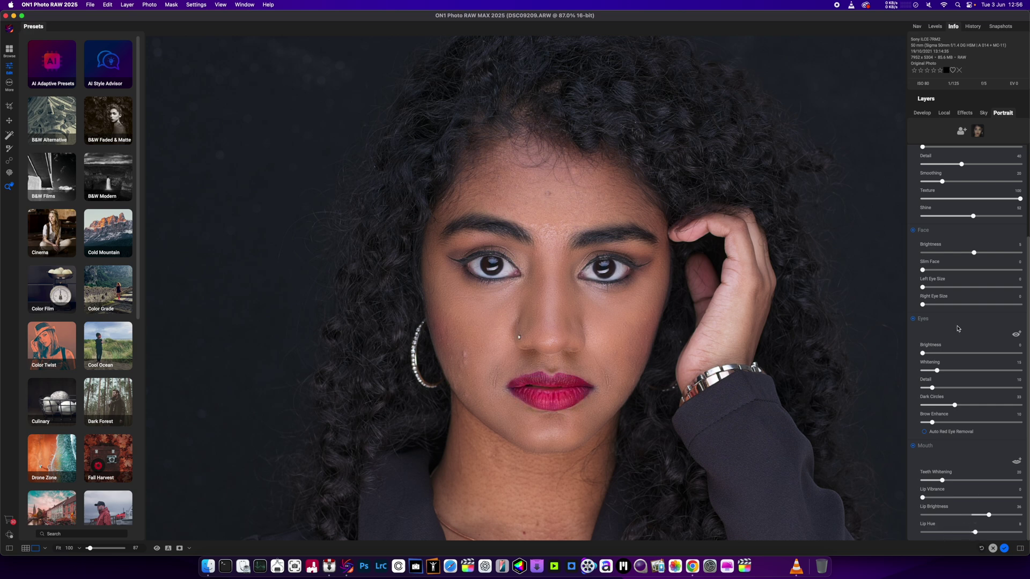
{"action": "scroll", "coordinate": [975, 203], "scroll_direction": "up", "scroll_amount": 5}
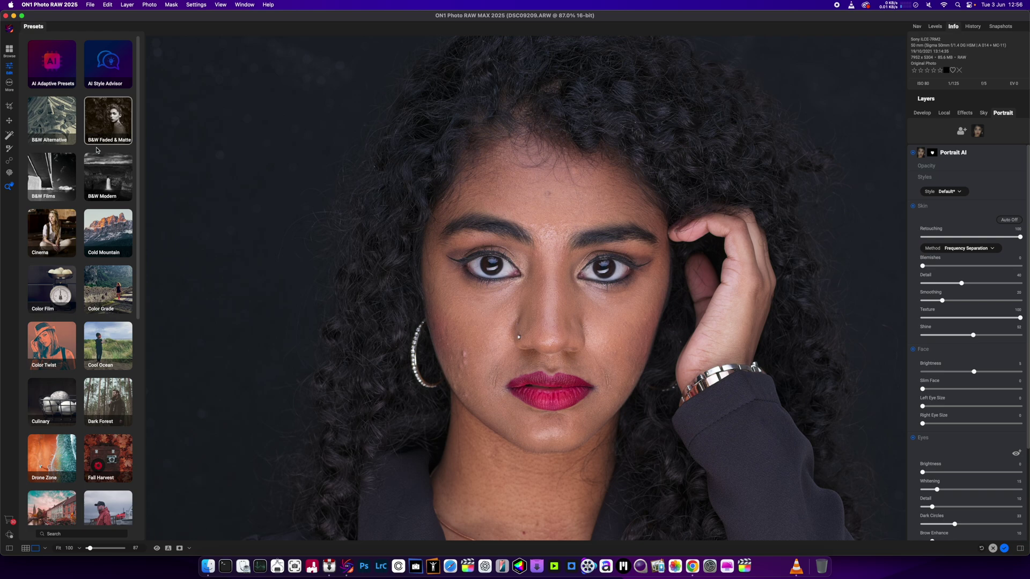
- Apply the LA1 preset from the Light & Airy collection to the portrait
{"action": "scroll", "coordinate": [91, 225], "scroll_direction": "down", "scroll_amount": 10}
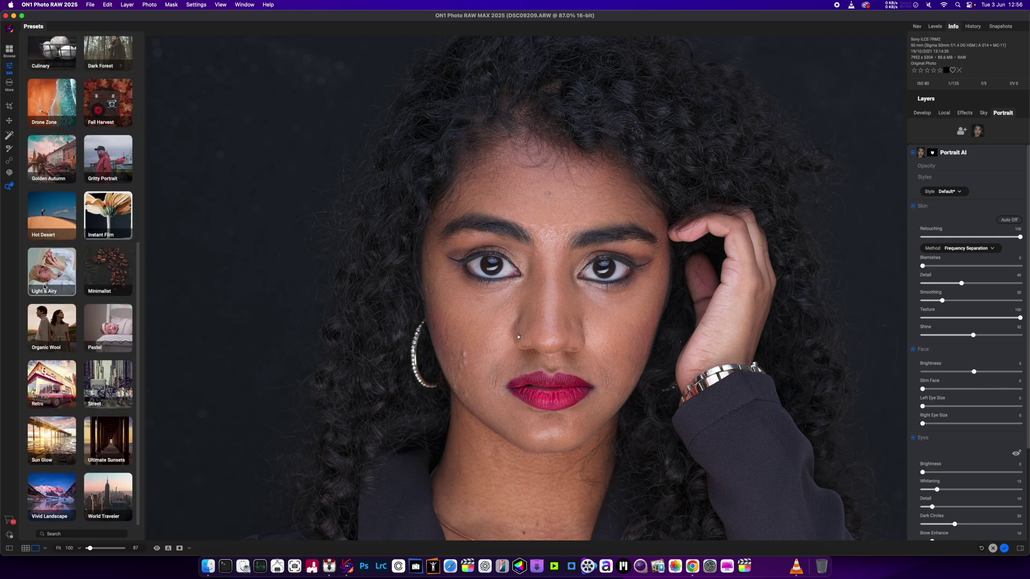
{"action": "left_click", "coordinate": [52, 271]}
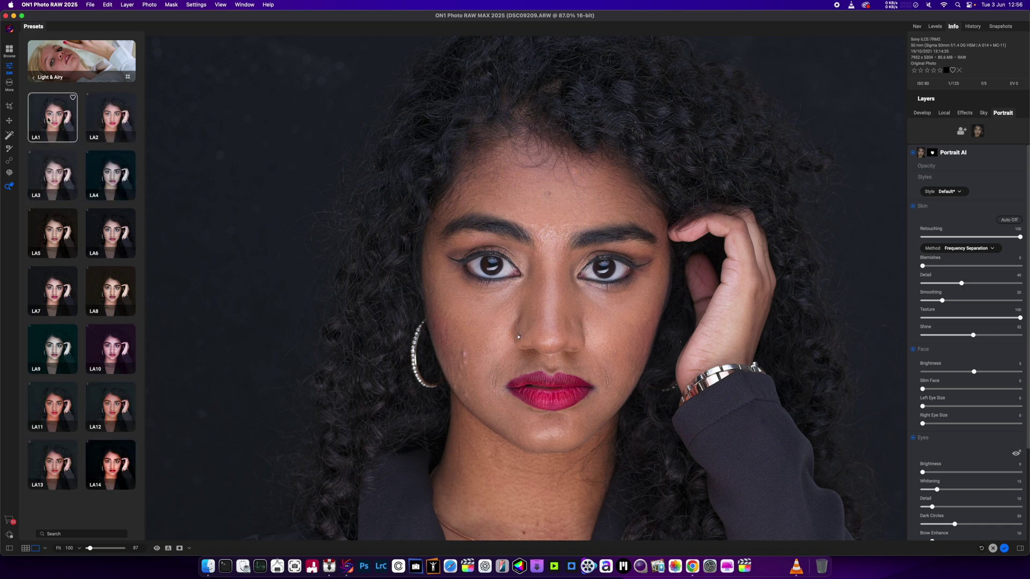
{"action": "left_click", "coordinate": [47, 120]}
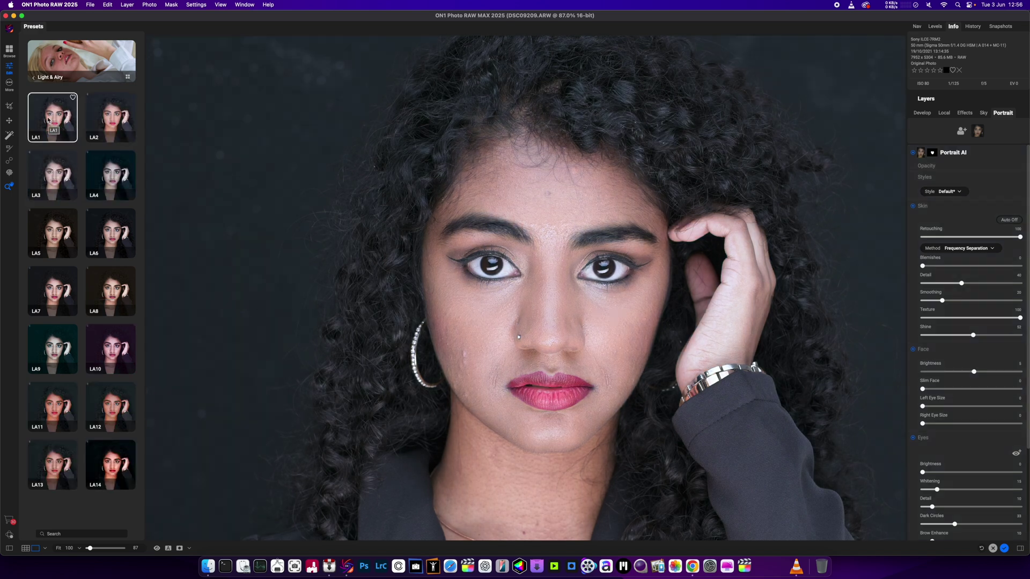
- Try the LA2 and LA4 presets from the Light & Airy collection on the portrait and apply LA8
{"action": "left_click", "coordinate": [109, 136]}
{"action": "left_click", "coordinate": [110, 198]}
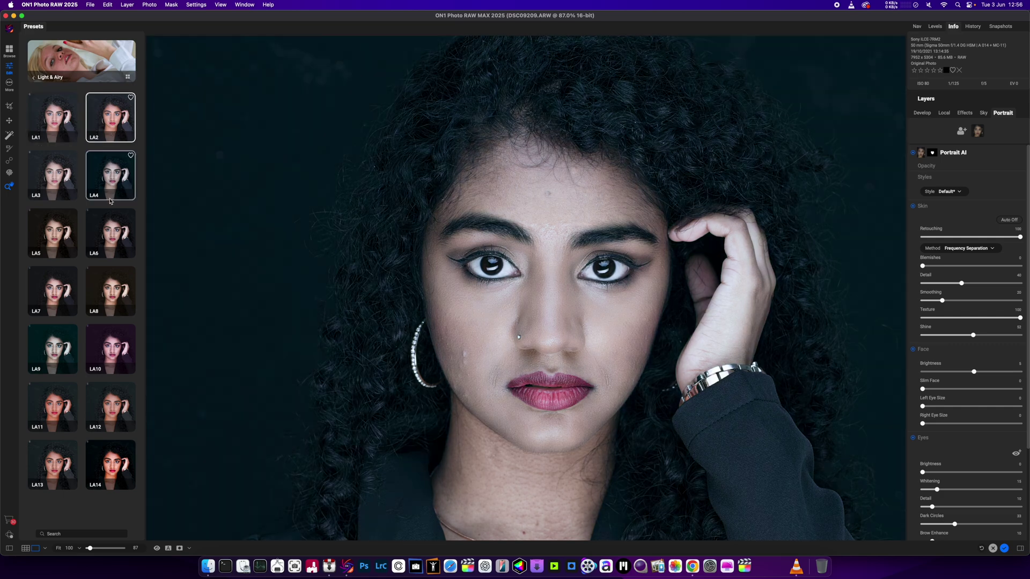
{"action": "left_click", "coordinate": [110, 301]}
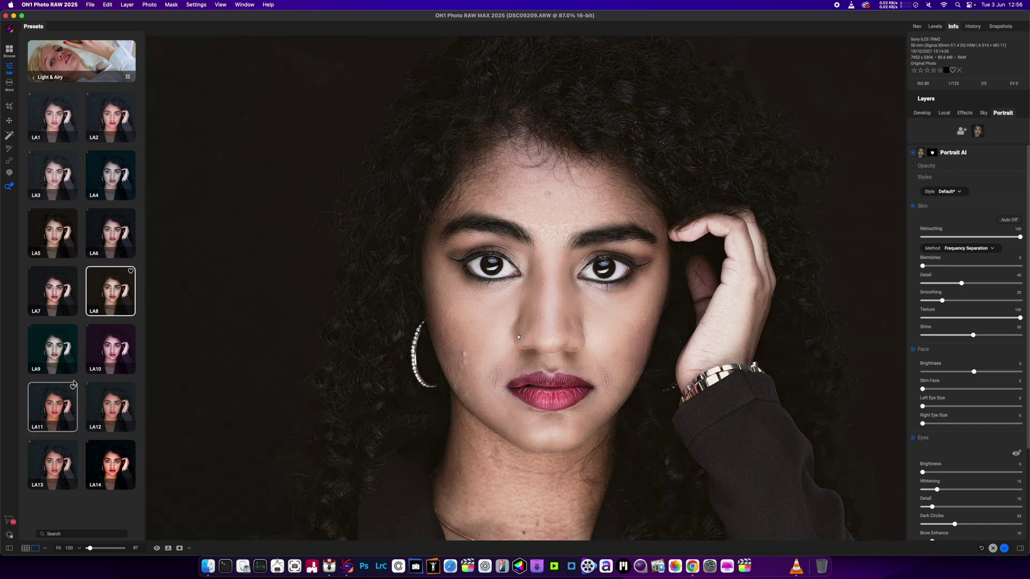
{"action": "left_click", "coordinate": [38, 127]}
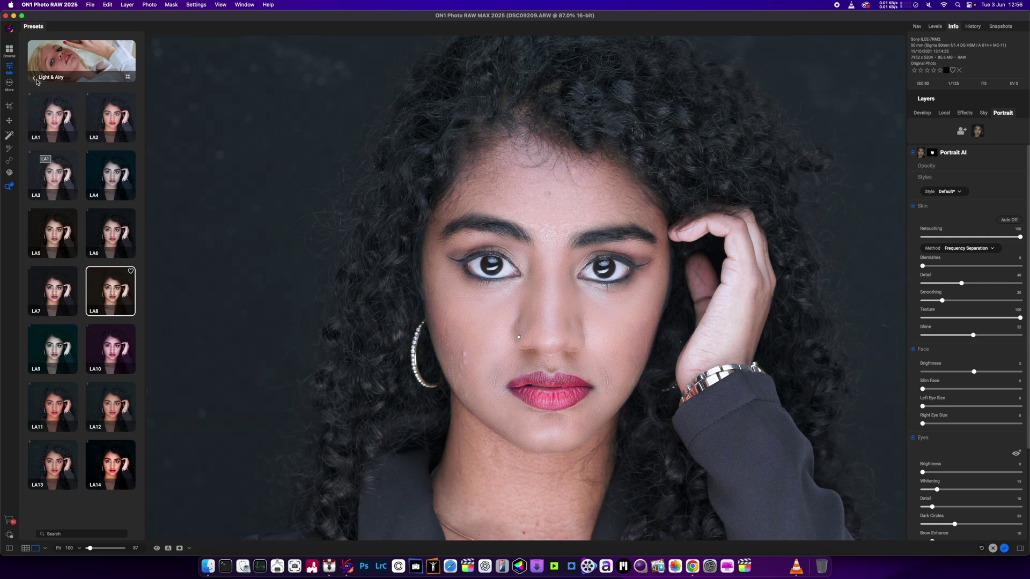
- Examine the presets in the Pastel collection and return to the start of the preset collection list
{"action": "left_click", "coordinate": [38, 80]}
{"action": "scroll", "coordinate": [48, 119], "scroll_direction": "down", "scroll_amount": 10}
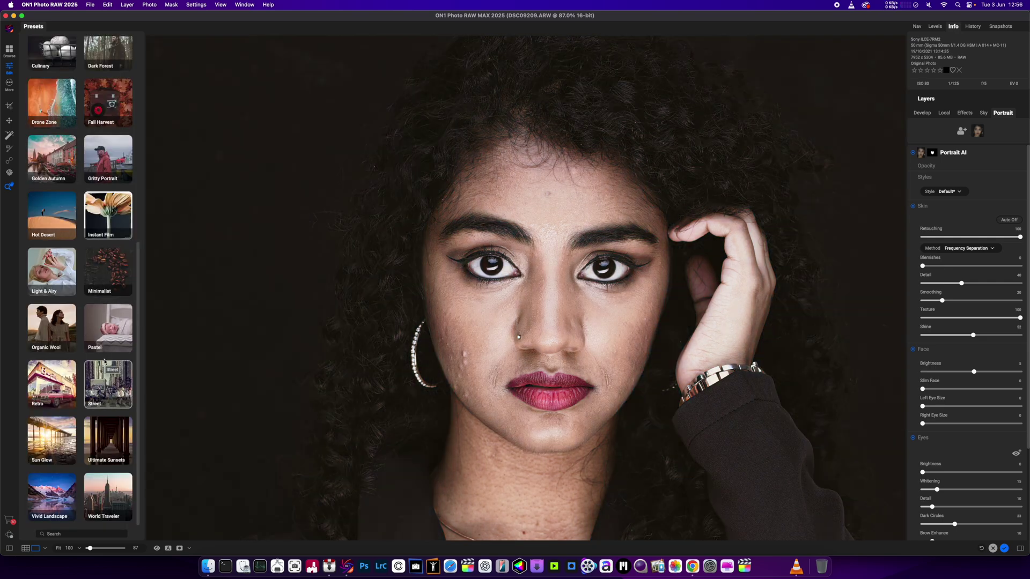
{"action": "left_click", "coordinate": [88, 350]}
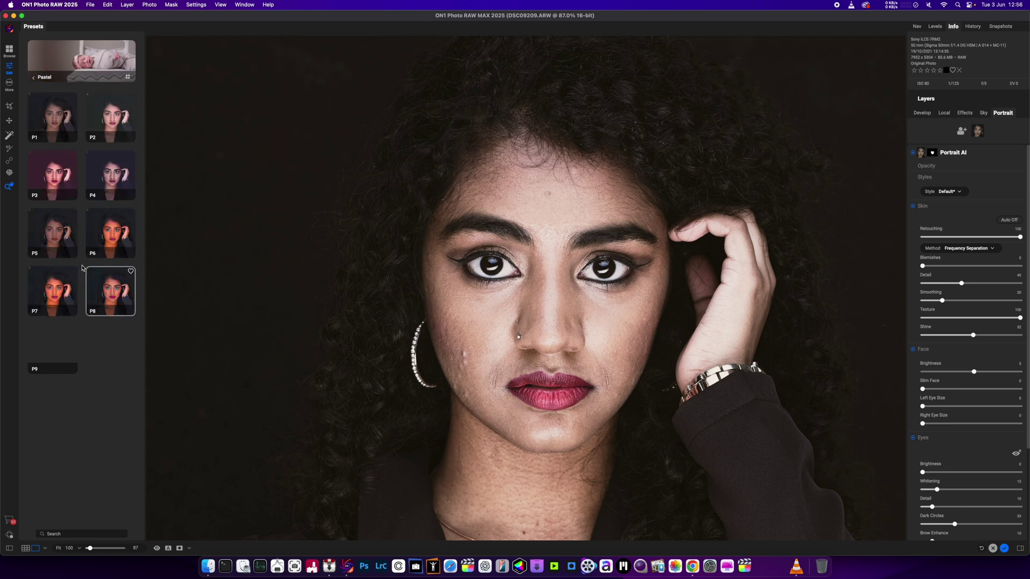
{"action": "left_click", "coordinate": [35, 77]}
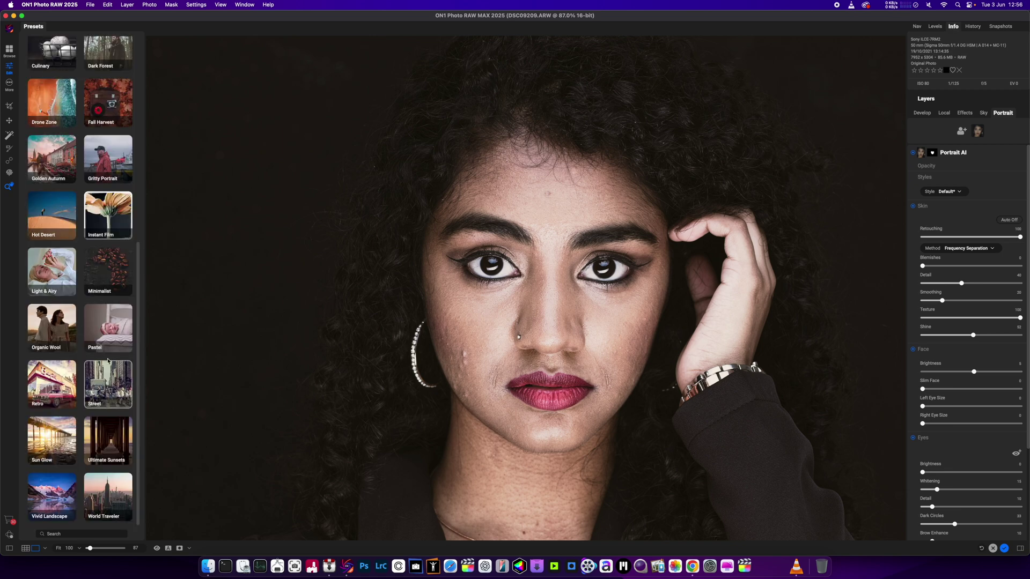
{"action": "scroll", "coordinate": [98, 366], "scroll_direction": "up", "scroll_amount": 3}
{"action": "scroll", "coordinate": [98, 366], "scroll_direction": "up", "scroll_amount": 10}
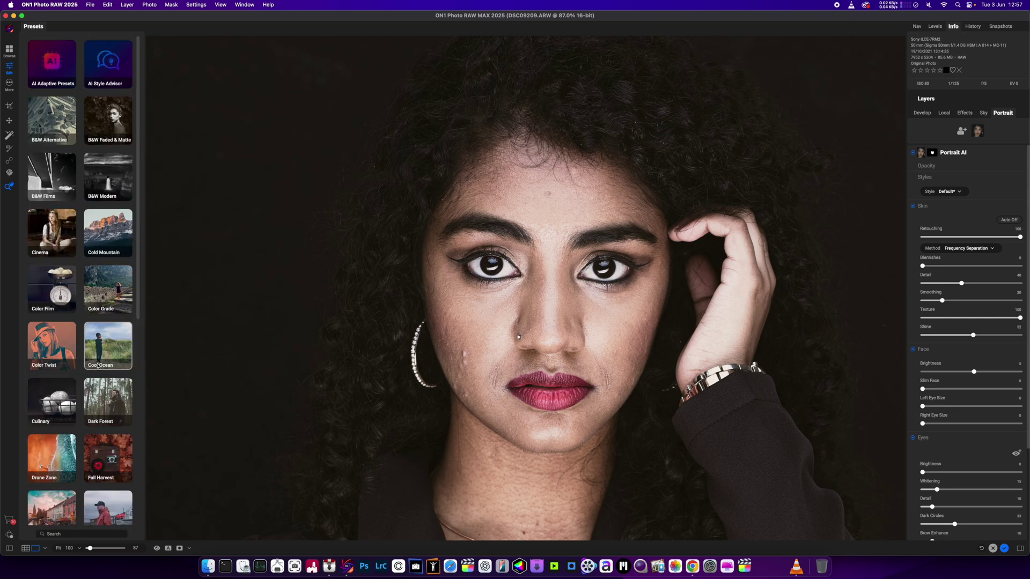